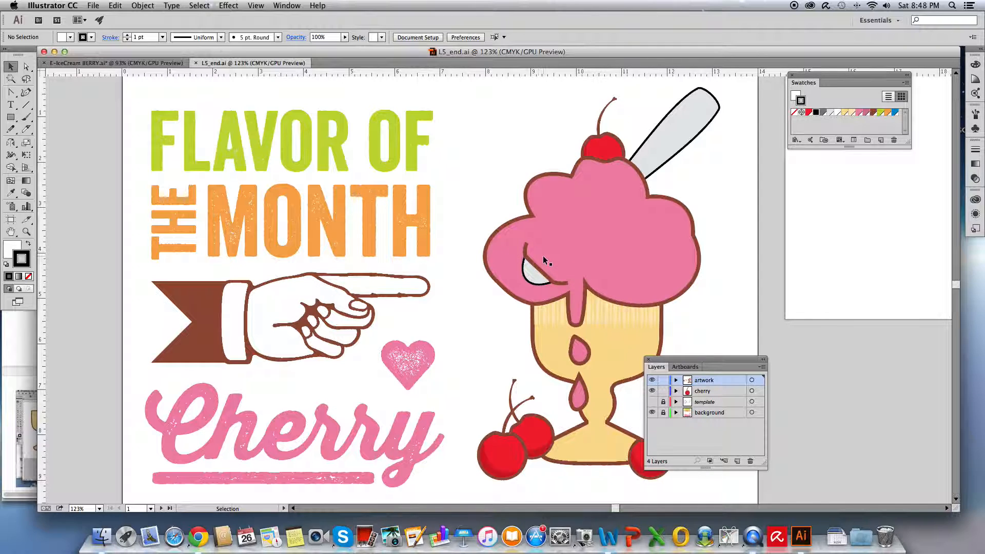
Step: Switch to the E-IceCream BERRY.ai document and fit artboard 1 in the window, unobstructed by the floating layer list
{"action": "left_click", "coordinate": [88, 62]}
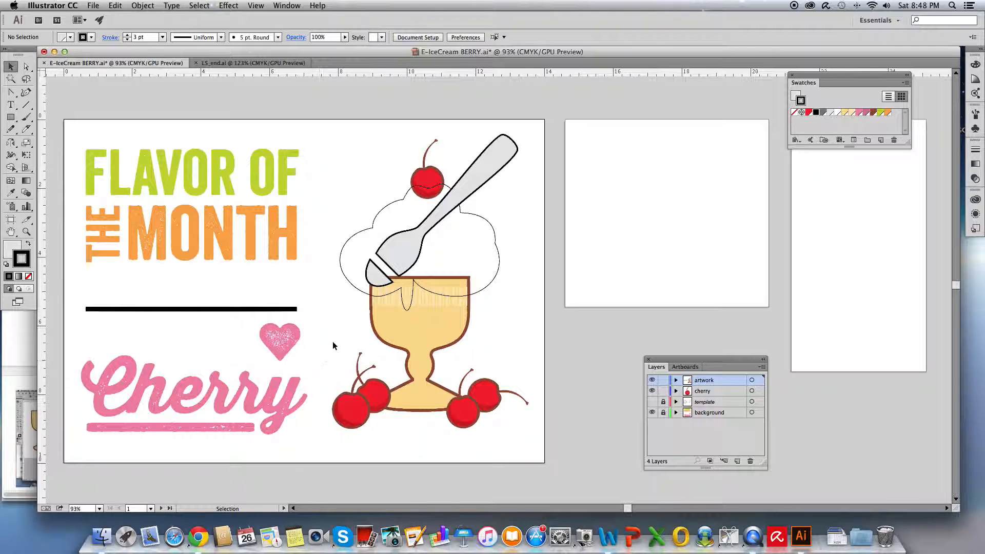
{"action": "left_click", "coordinate": [151, 509]}
{"action": "left_click", "coordinate": [165, 473]}
{"action": "left_click", "coordinate": [256, 6]}
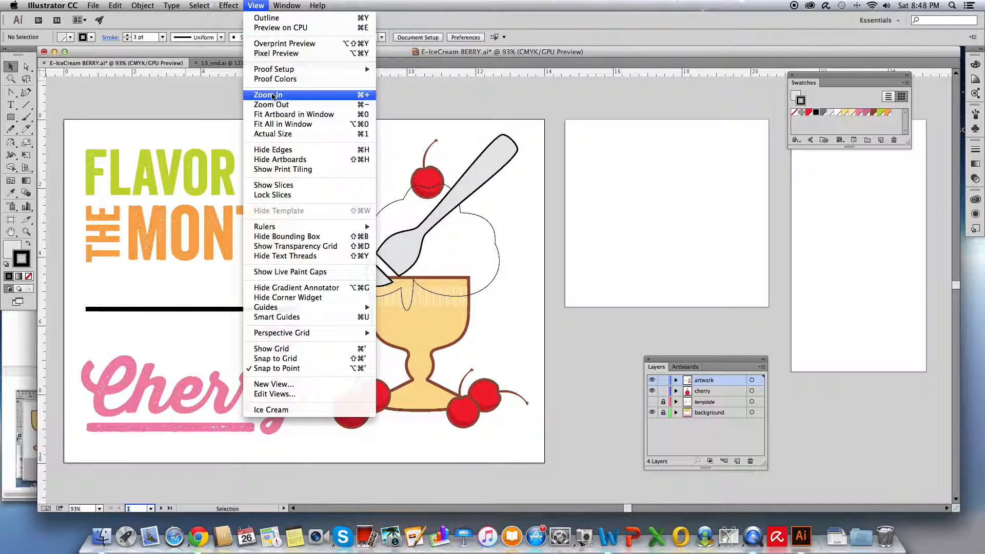
{"action": "left_click", "coordinate": [267, 115]}
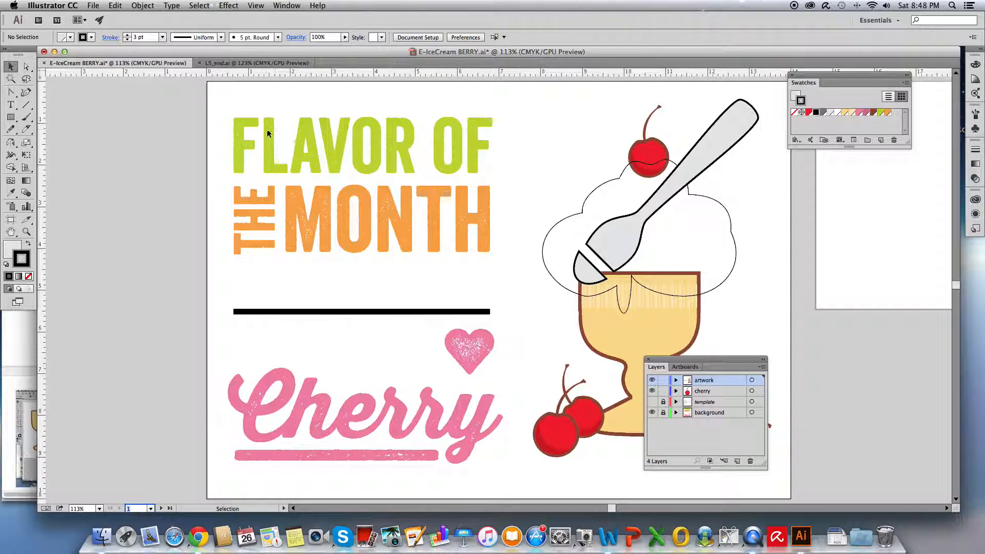
{"action": "left_click_drag", "start_coordinate": [696, 360], "coordinate": [865, 337]}
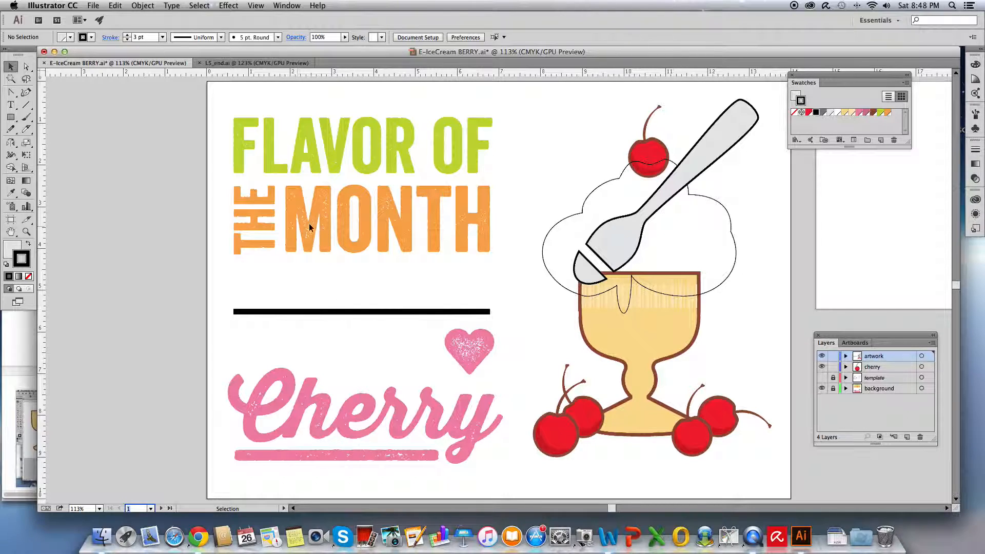
Step: Set the stroke weight of the black horizontal line above the Cherry lettering to 50 pt
{"action": "left_click", "coordinate": [327, 312]}
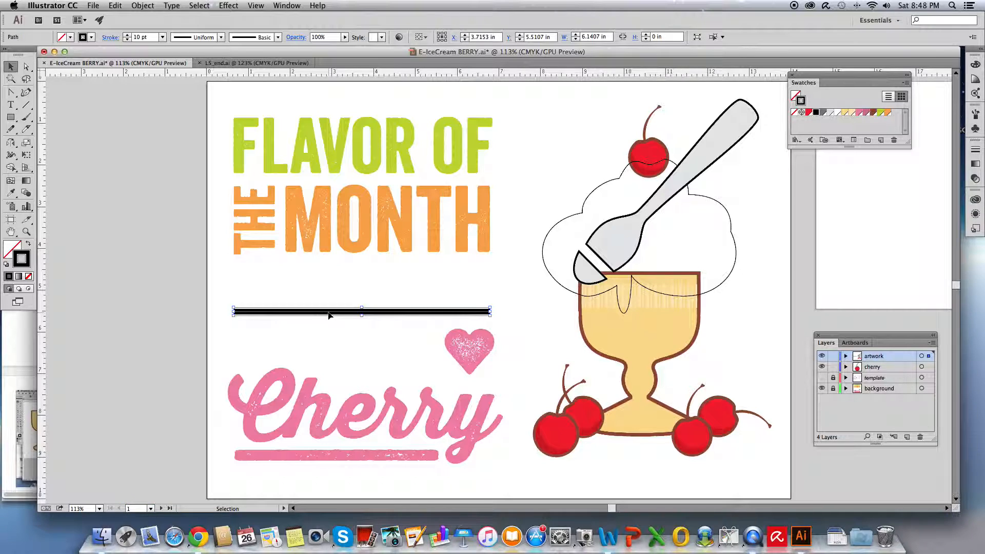
{"action": "left_click", "coordinate": [110, 38]}
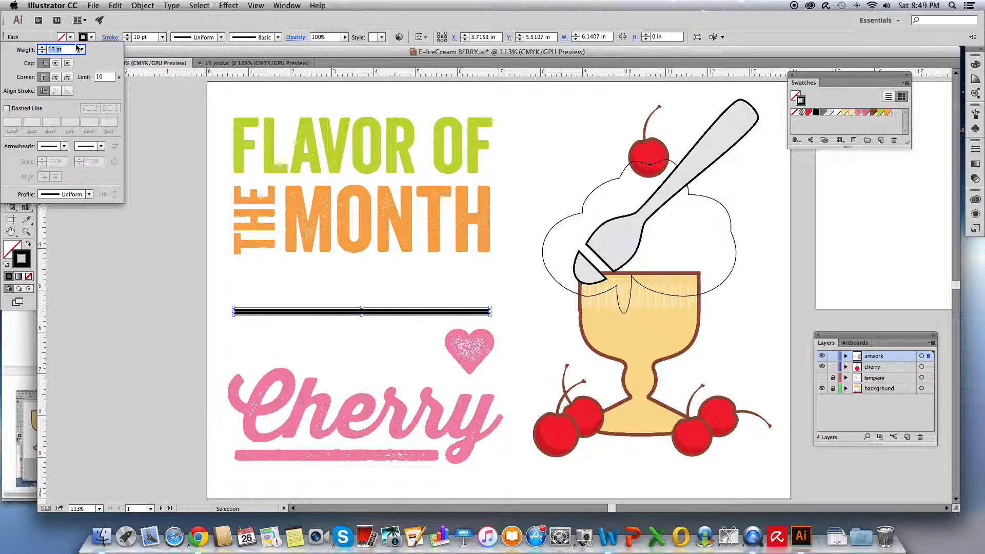
{"action": "left_click", "coordinate": [81, 49]}
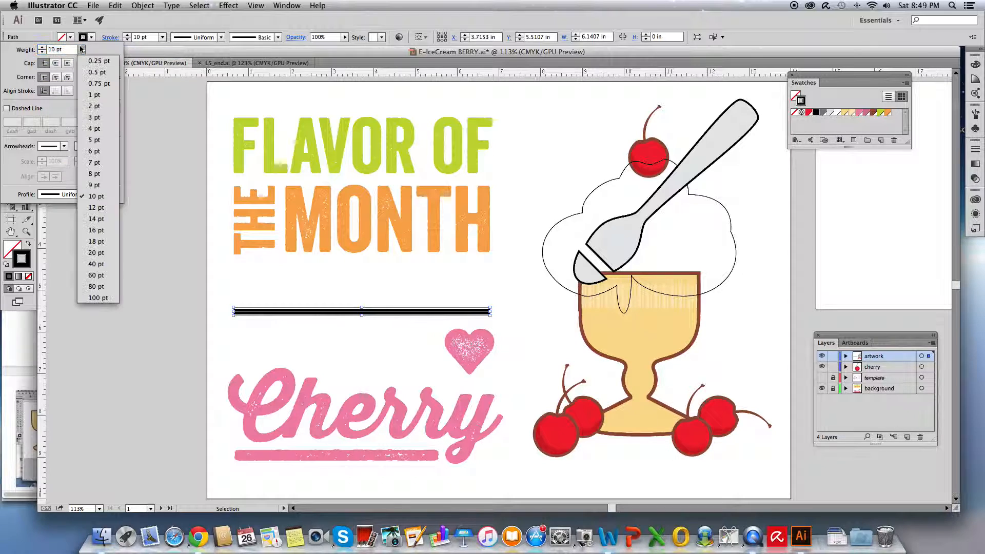
{"action": "left_click", "coordinate": [106, 264]}
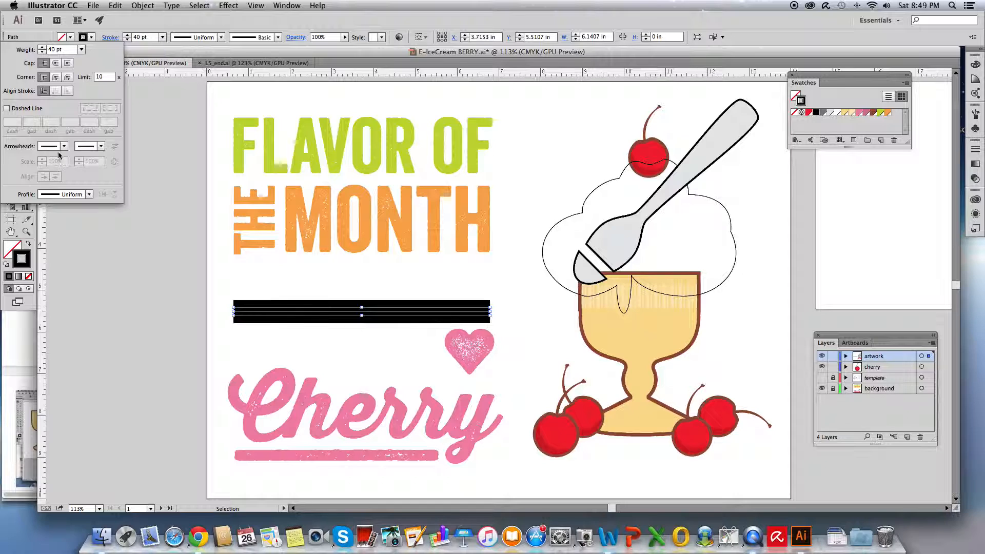
{"action": "left_click", "coordinate": [44, 49]}
{"action": "left_click", "coordinate": [44, 48]}
{"action": "left_click", "coordinate": [43, 48]}
{"action": "left_click", "coordinate": [44, 48]}
{"action": "left_click", "coordinate": [43, 48]}
{"action": "left_click", "coordinate": [43, 48]}
{"action": "left_click", "coordinate": [43, 47]}
{"action": "left_click", "coordinate": [43, 48]}
{"action": "left_click", "coordinate": [43, 48]}
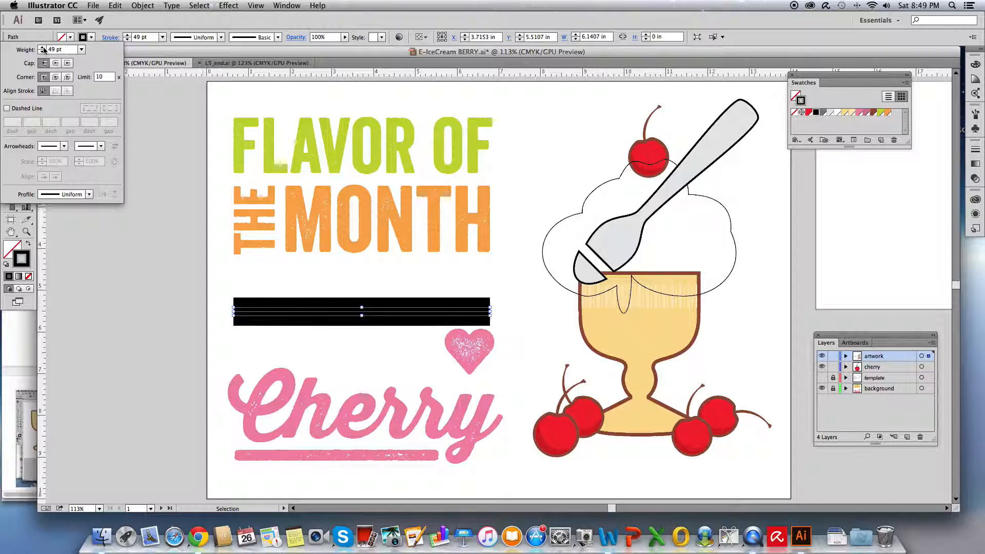
{"action": "left_click", "coordinate": [43, 47]}
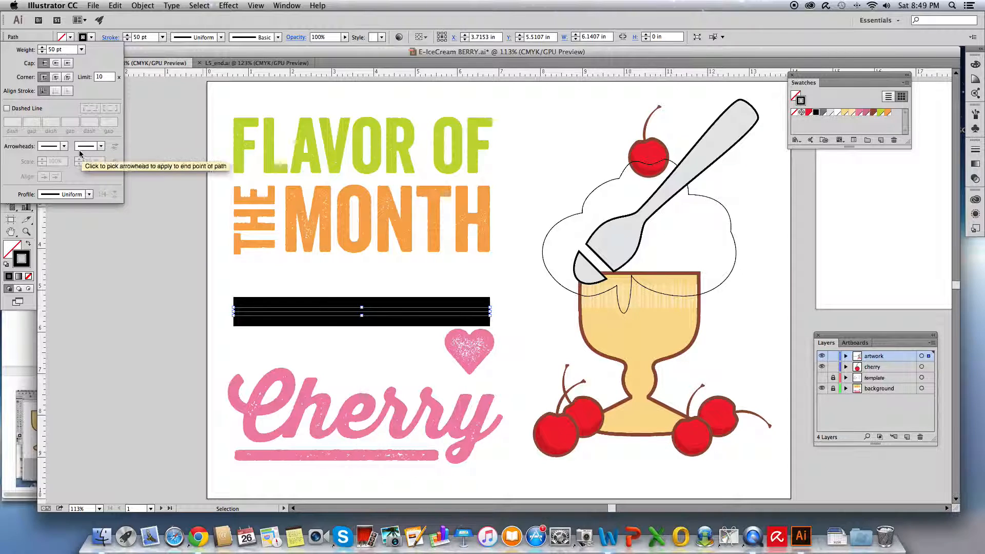
Step: Apply the Arrow 20 arrowhead to the start of the line and scale it to 30%
{"action": "left_click", "coordinate": [64, 147]}
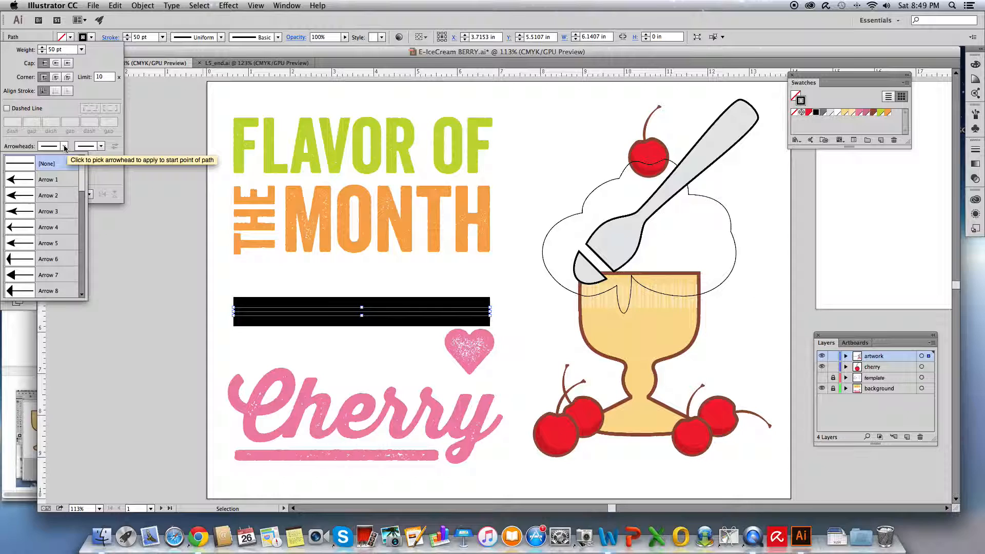
{"action": "mouse_move", "coordinate": [75, 192]}
{"action": "left_mouse_down"}
{"action": "mouse_move", "coordinate": [76, 235]}
{"action": "mouse_move", "coordinate": [80, 200]}
{"action": "left_mouse_up"}
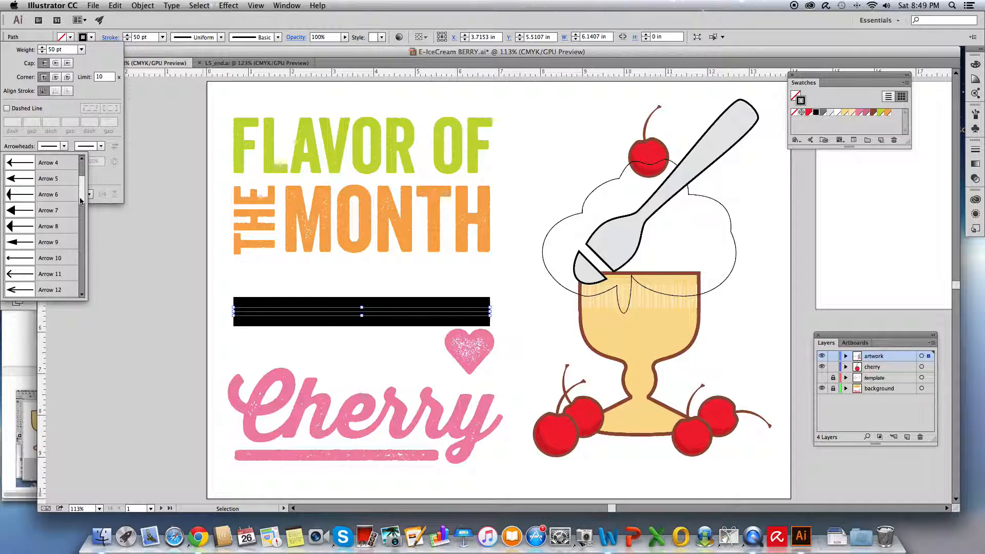
{"action": "left_click_drag", "start_coordinate": [80, 200], "coordinate": [81, 234]}
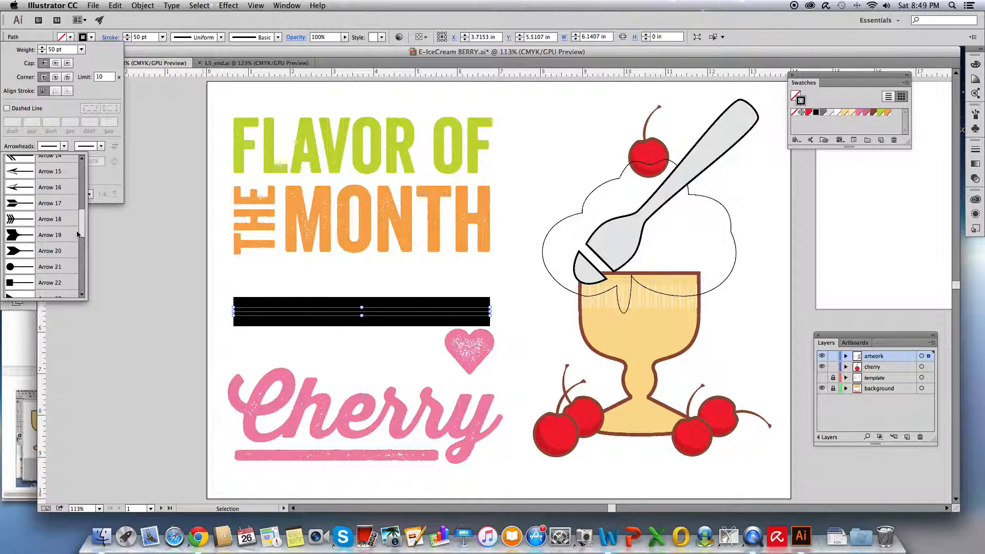
{"action": "left_click", "coordinate": [49, 254]}
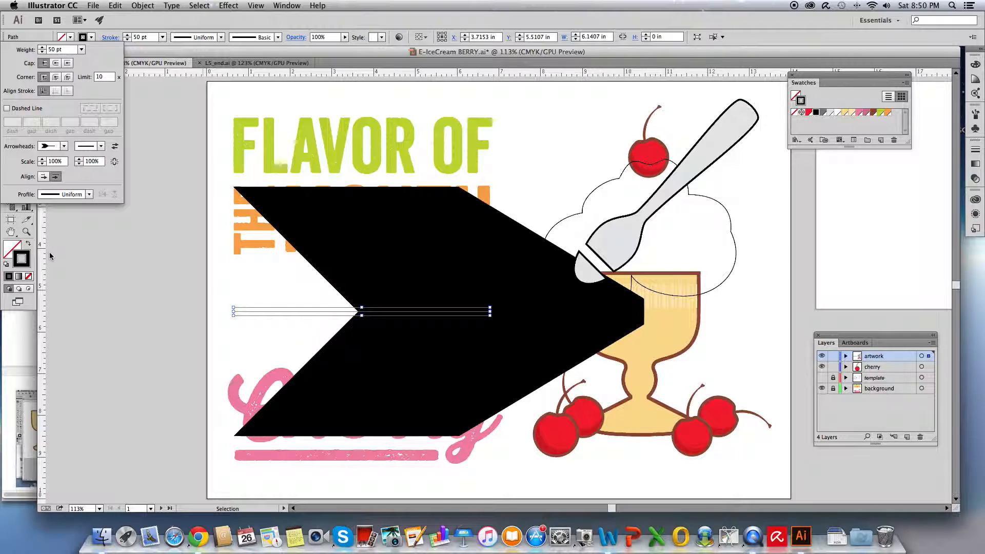
{"action": "left_click", "coordinate": [42, 164]}
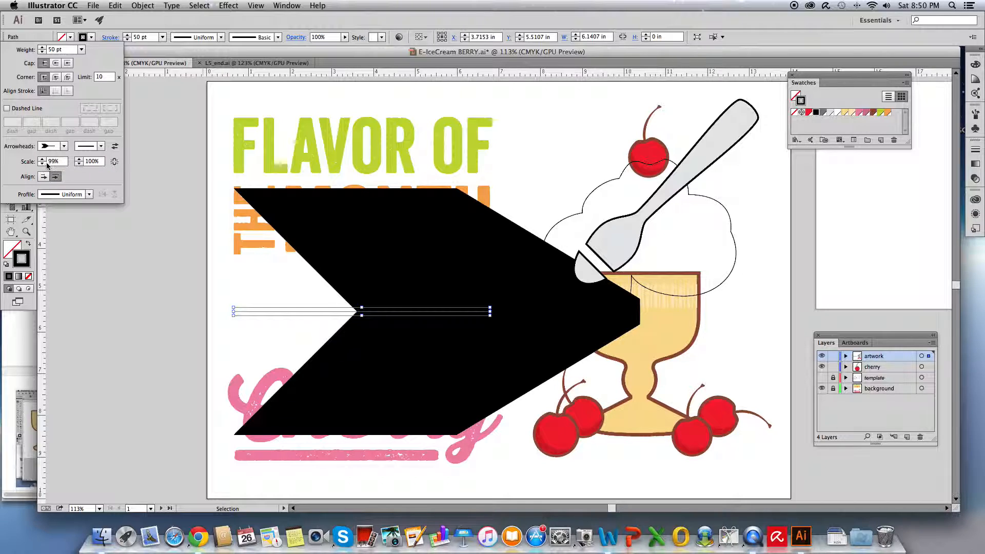
{"action": "left_click", "coordinate": [55, 161]}
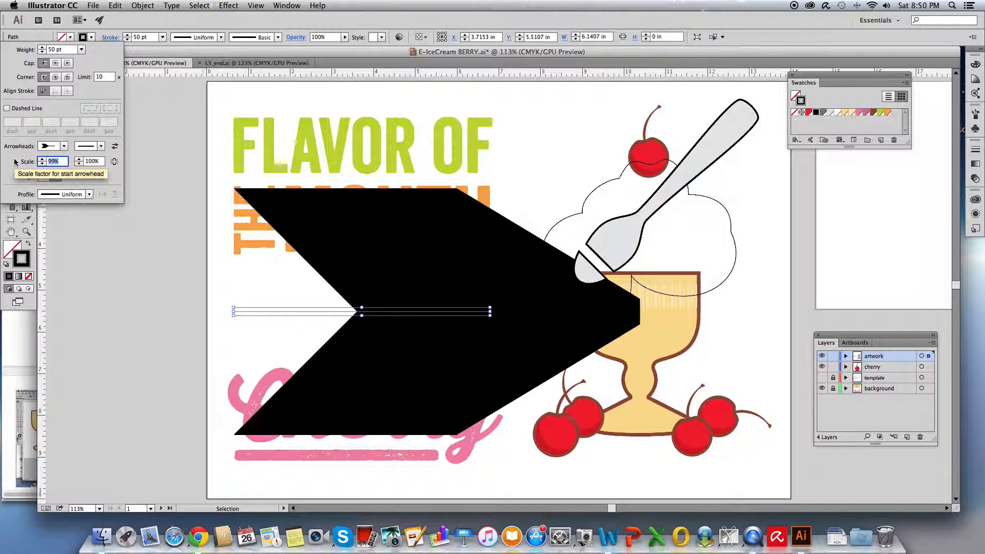
{"action": "type", "text": "30"}
{"action": "key", "text": "Tab"}
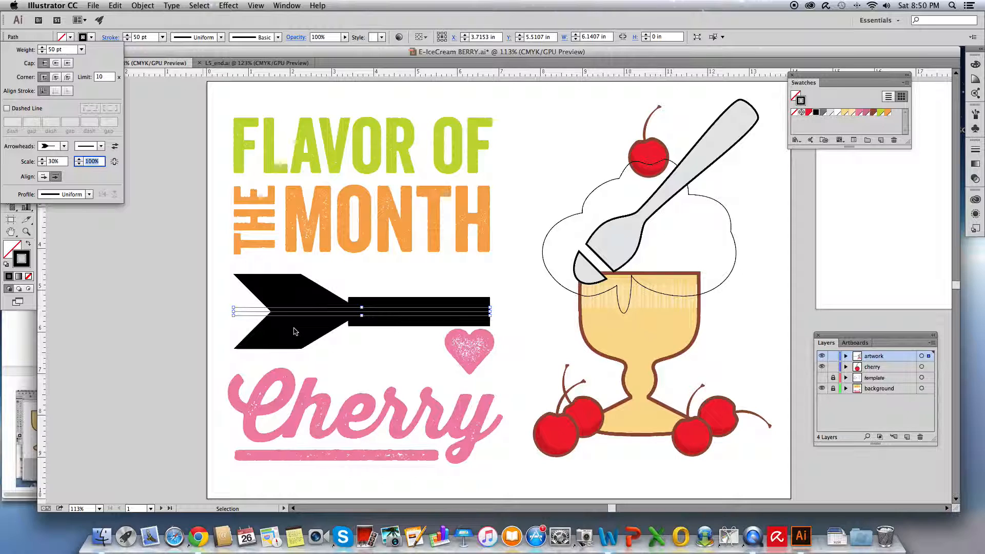
Step: Apply the Arrow 35 pointing-hand arrowhead to the line's end at 40% scale, aligning the arrow tips with the path ends
{"action": "left_click", "coordinate": [101, 148]}
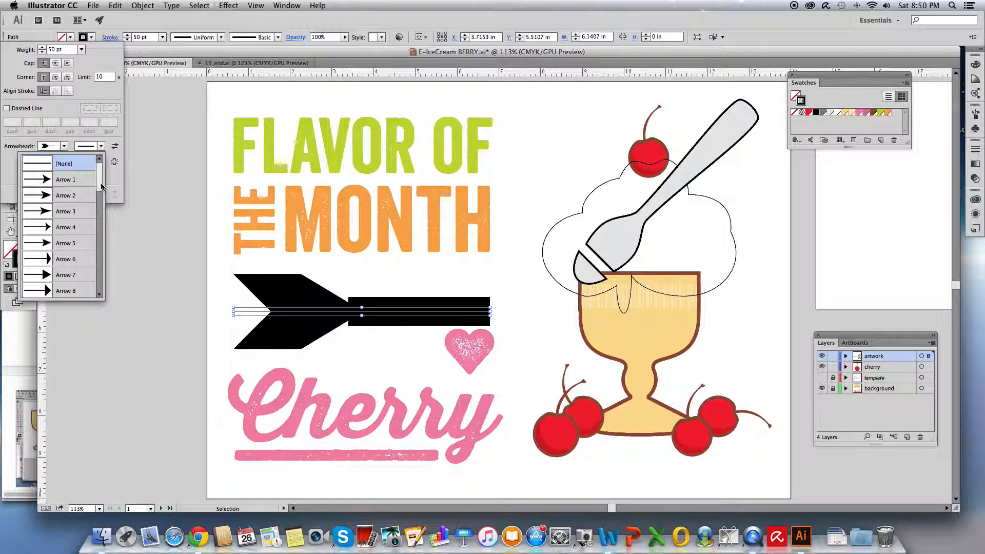
{"action": "scroll", "coordinate": [98, 216], "scroll_direction": "down", "scroll_amount": 10}
{"action": "scroll", "coordinate": [90, 277], "scroll_direction": "down", "scroll_amount": 2}
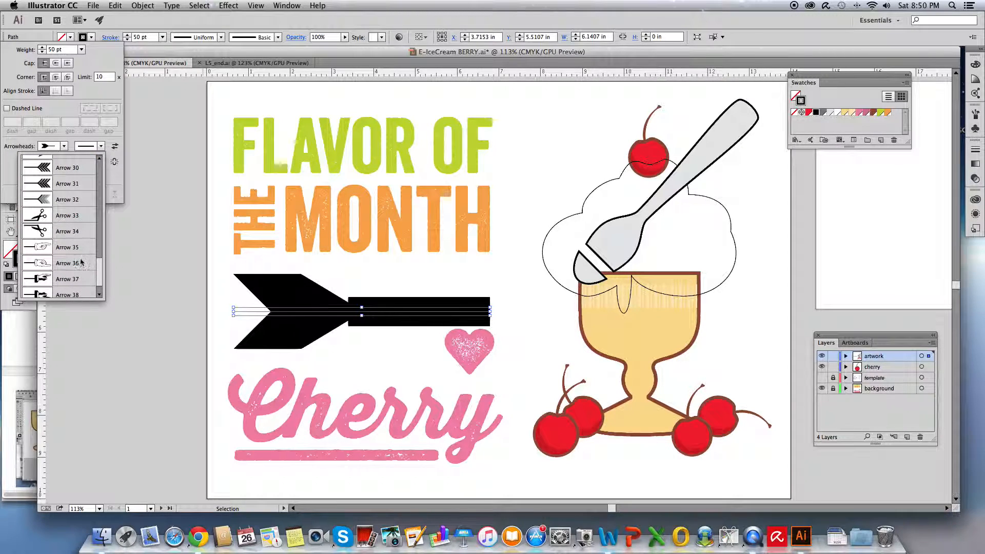
{"action": "left_click", "coordinate": [60, 246]}
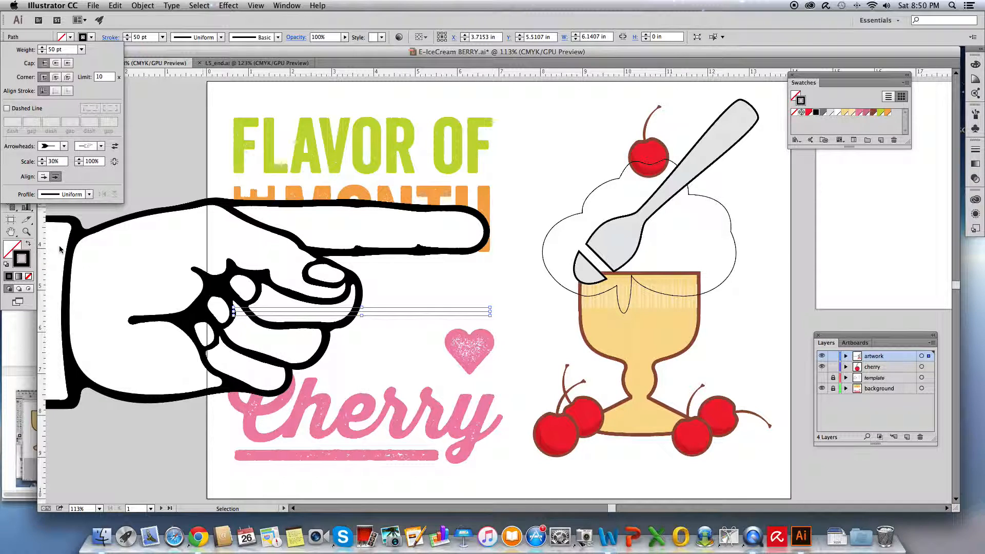
{"action": "left_click", "coordinate": [96, 162]}
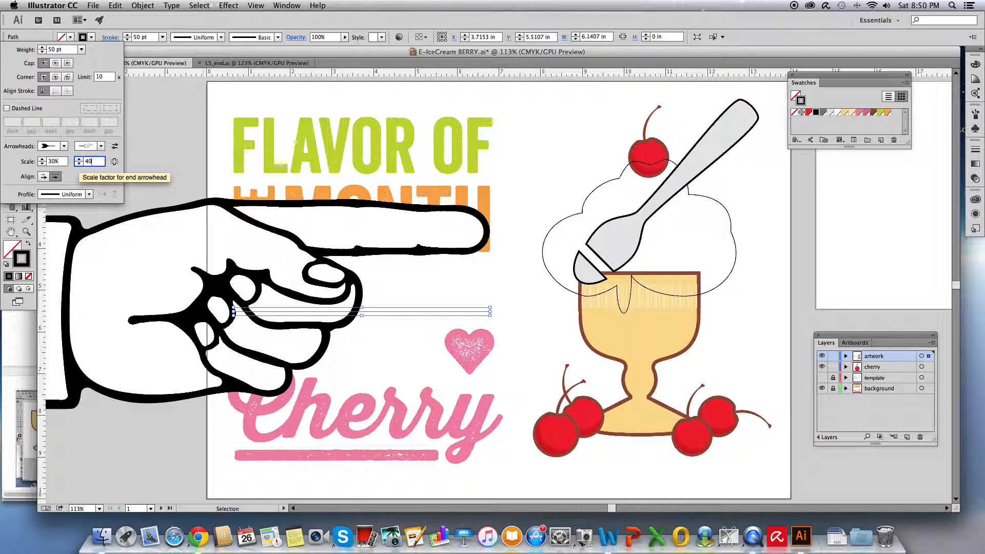
{"action": "type", "text": "40"}
{"action": "key", "text": "Tab"}
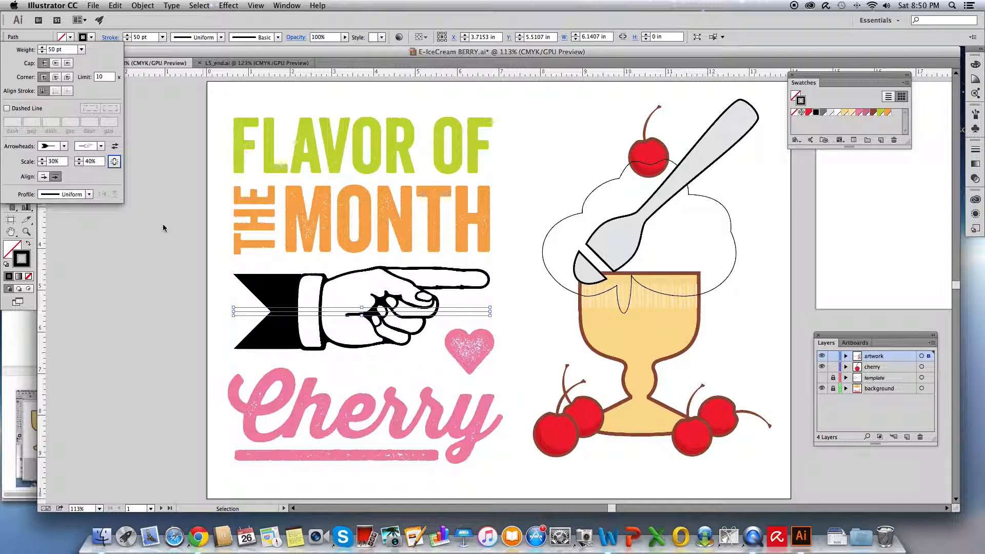
{"action": "left_click", "coordinate": [55, 178]}
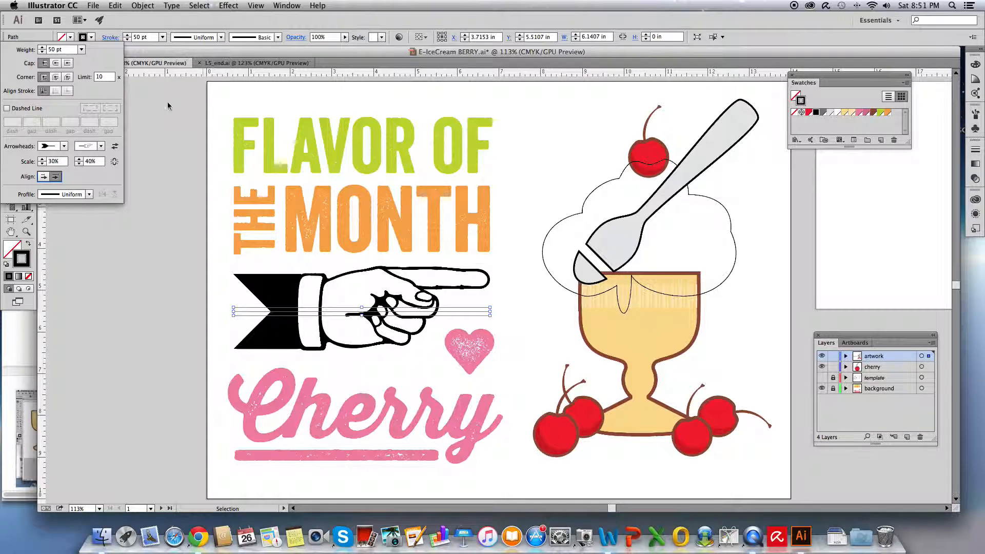
{"action": "left_click", "coordinate": [176, 149]}
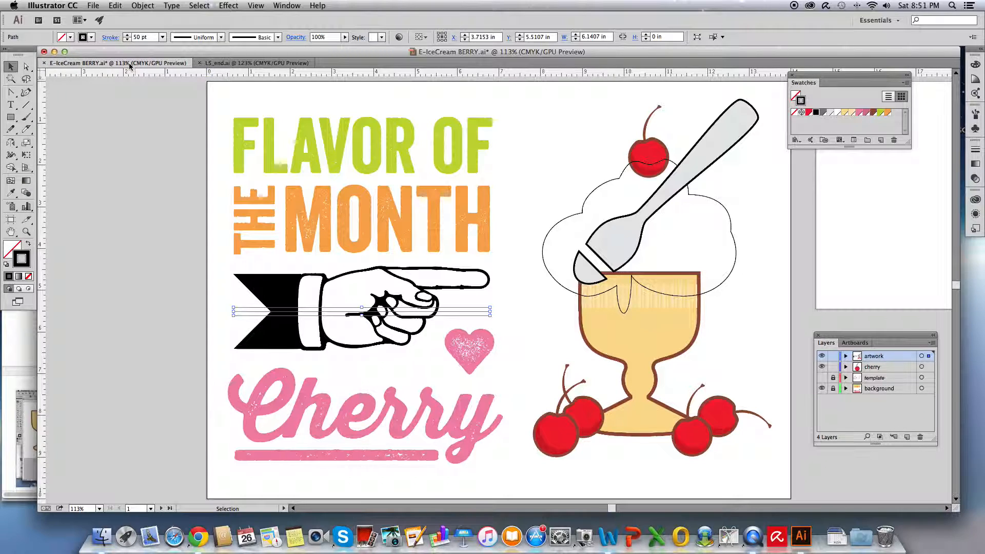
Step: Color the pointing-hand line's stroke with the brown swatch, comparing it with the finished artwork in L5_end.ai
{"action": "left_click", "coordinate": [206, 64]}
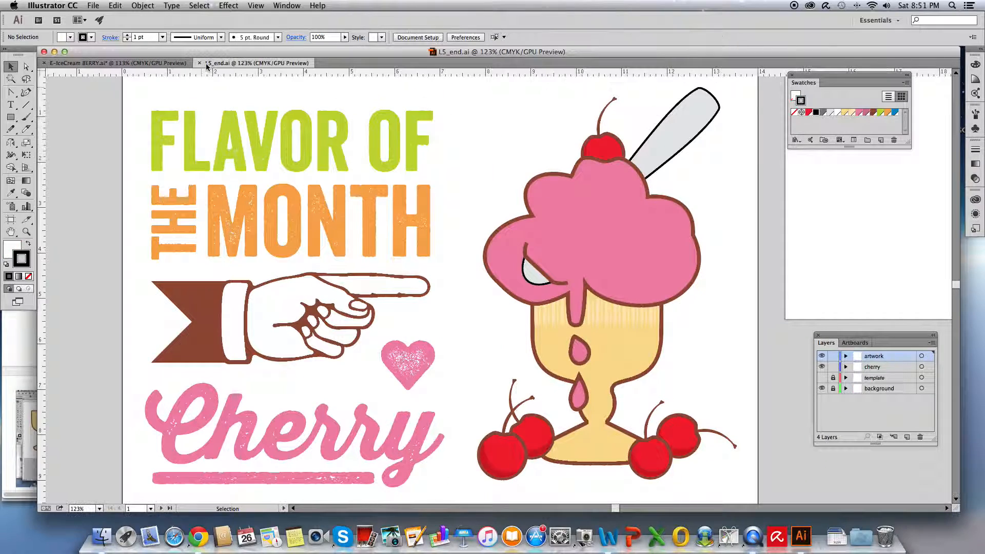
{"action": "left_click", "coordinate": [138, 64]}
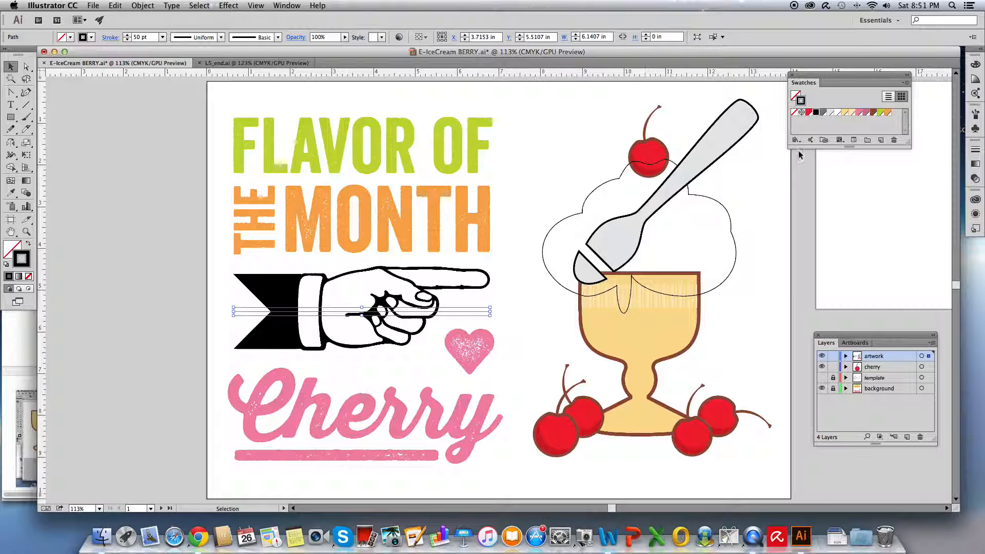
{"action": "left_click_drag", "start_coordinate": [801, 85], "coordinate": [454, 163]}
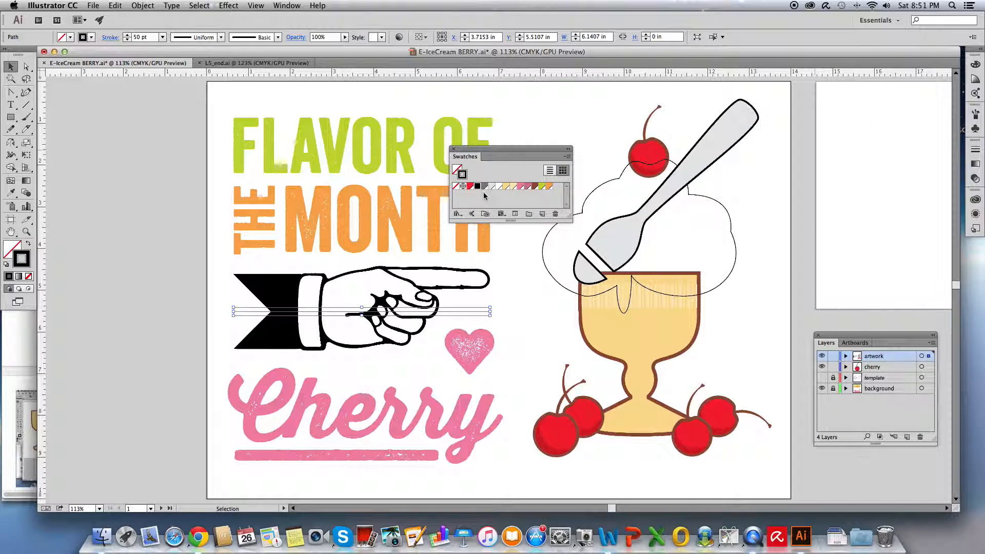
{"action": "left_click", "coordinate": [535, 187]}
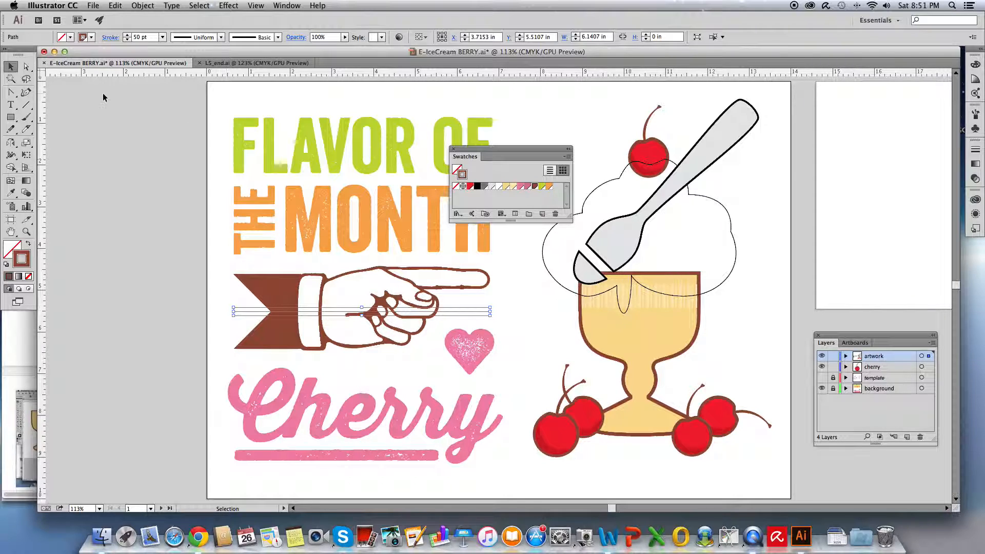
{"action": "left_click", "coordinate": [224, 63]}
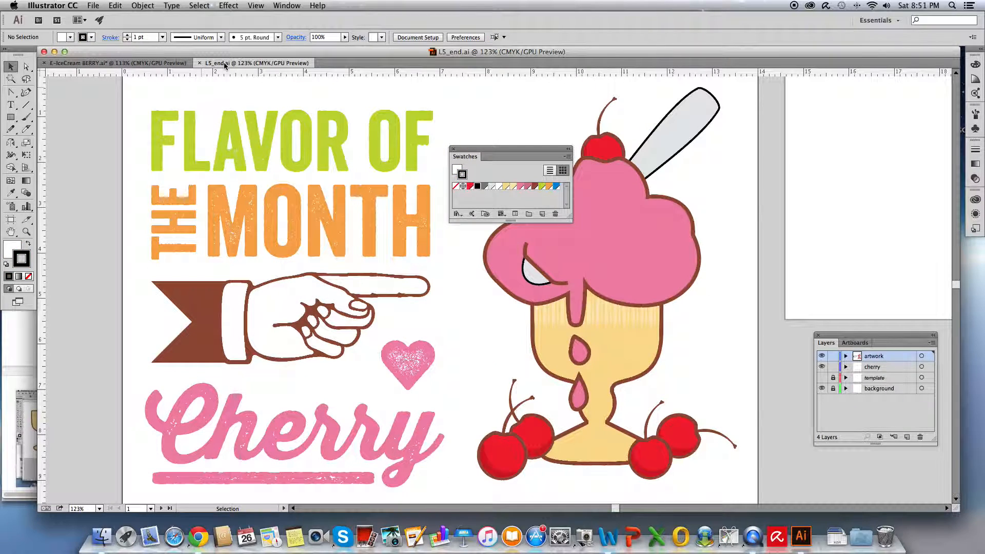
{"action": "left_click", "coordinate": [150, 64]}
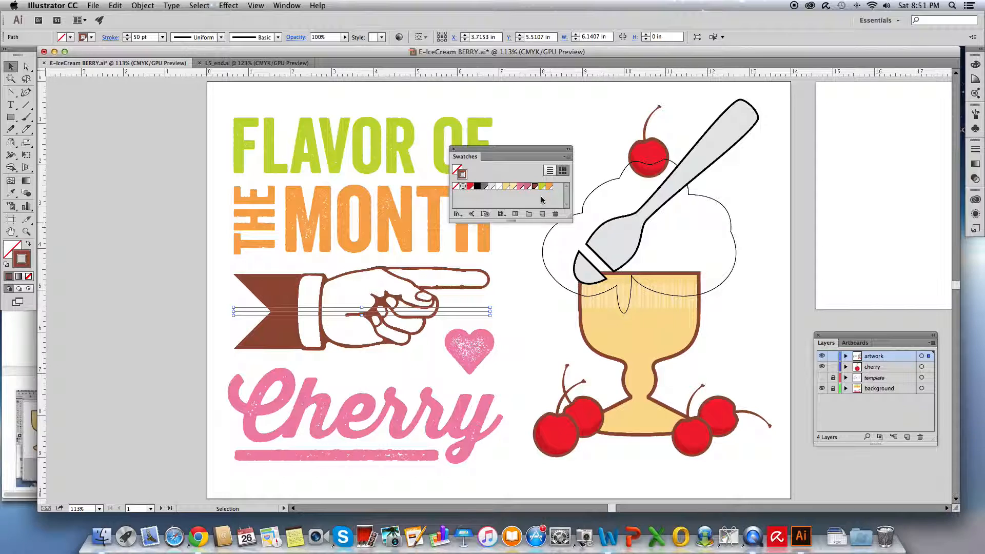
Step: Fill the ice cream outline above the cup with the pink swatch
{"action": "left_click_drag", "start_coordinate": [535, 153], "coordinate": [443, 113]}
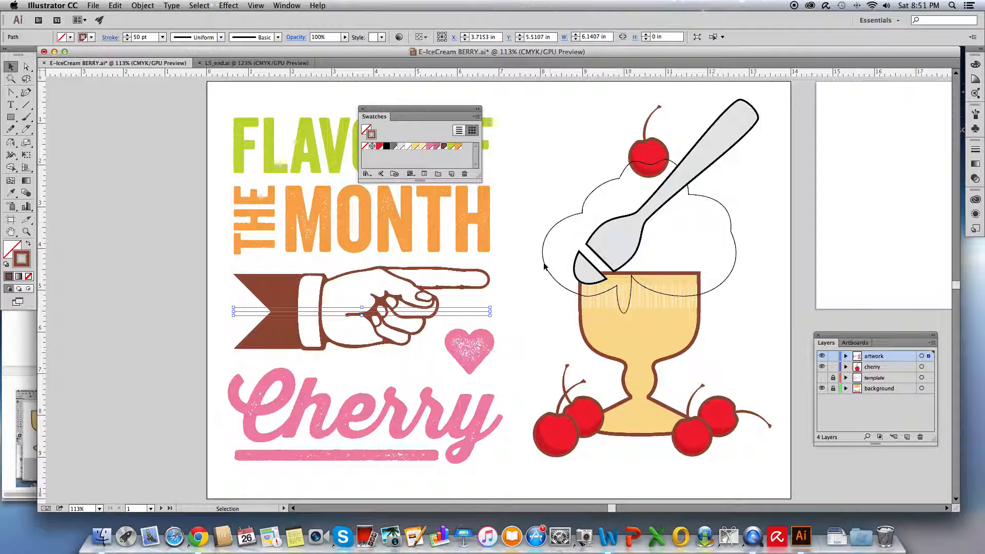
{"action": "left_click", "coordinate": [565, 222]}
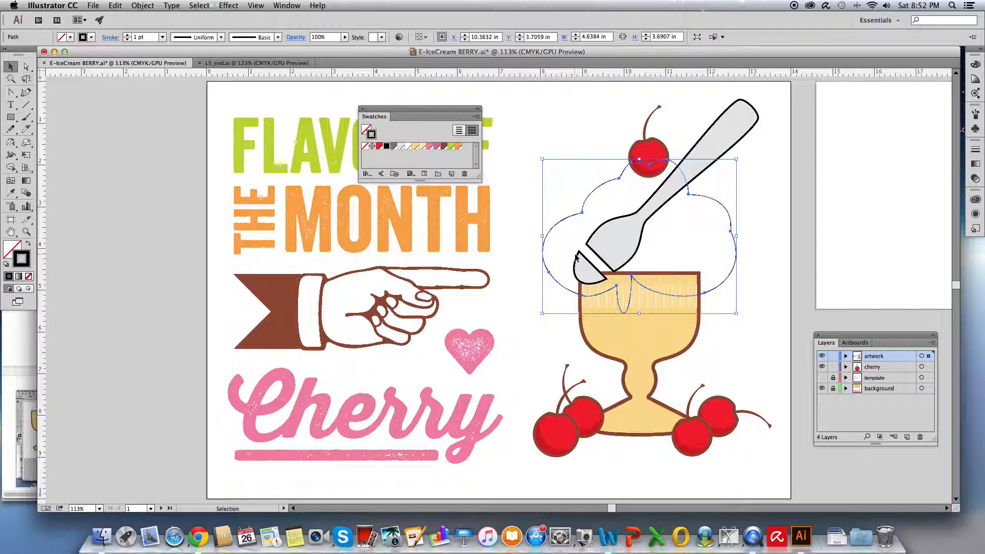
{"action": "mouse_move", "coordinate": [424, 113]}
{"action": "left_mouse_down"}
{"action": "mouse_move", "coordinate": [476, 138]}
{"action": "mouse_move", "coordinate": [520, 137]}
{"action": "mouse_move", "coordinate": [509, 138]}
{"action": "left_mouse_up"}
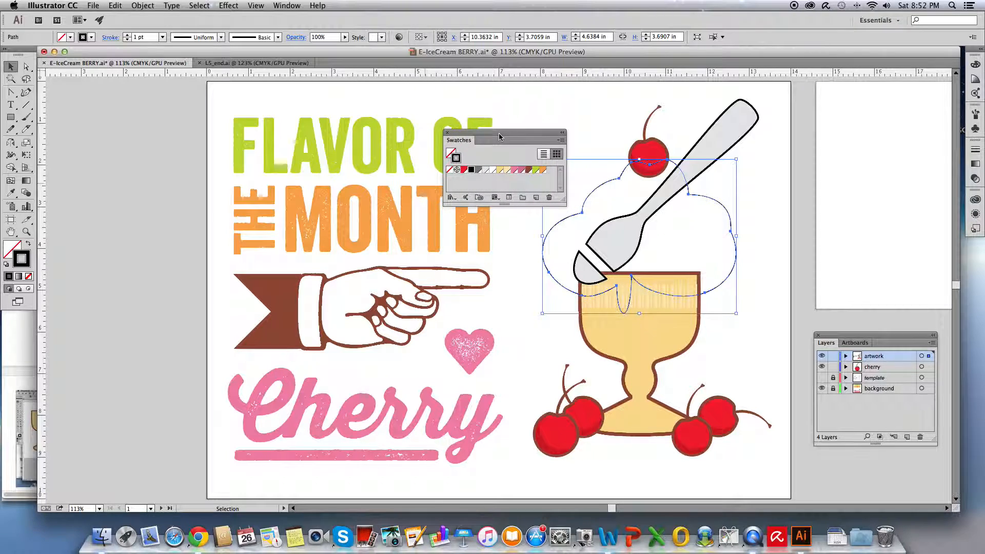
{"action": "left_click", "coordinate": [450, 154]}
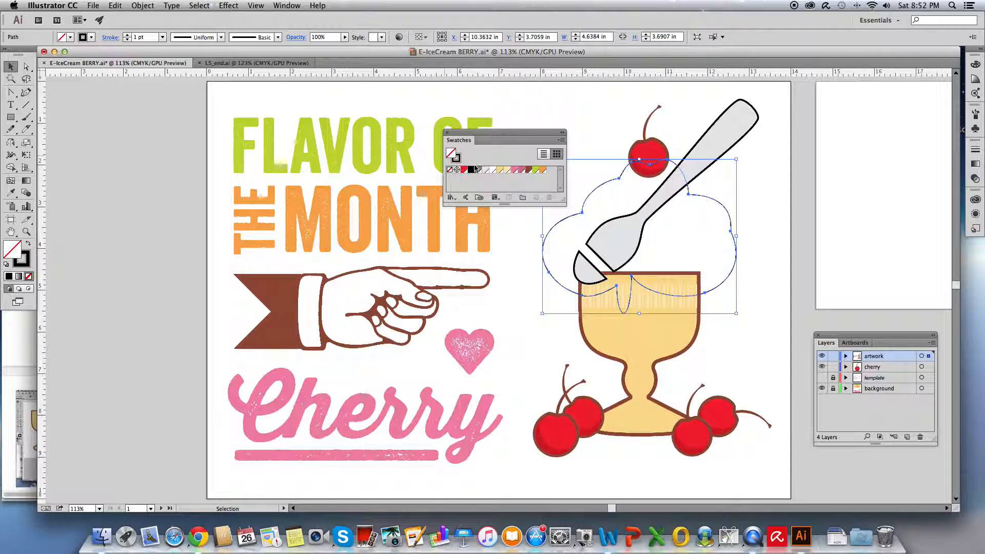
{"action": "left_click", "coordinate": [515, 172]}
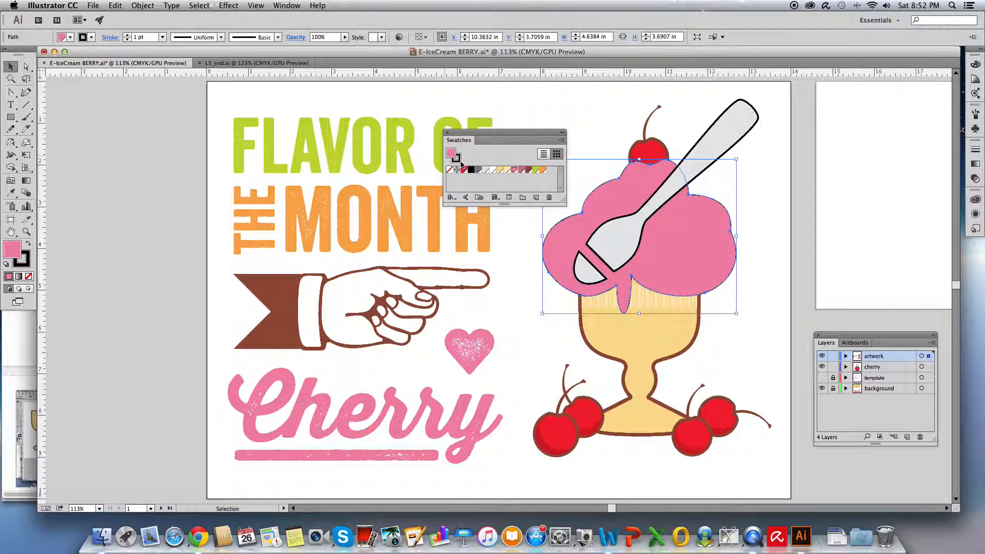
Step: Color the ice cream shape's stroke with the brown "cup stroke" swatch and set its stroke weight to 6 pt
{"action": "left_click", "coordinate": [457, 158]}
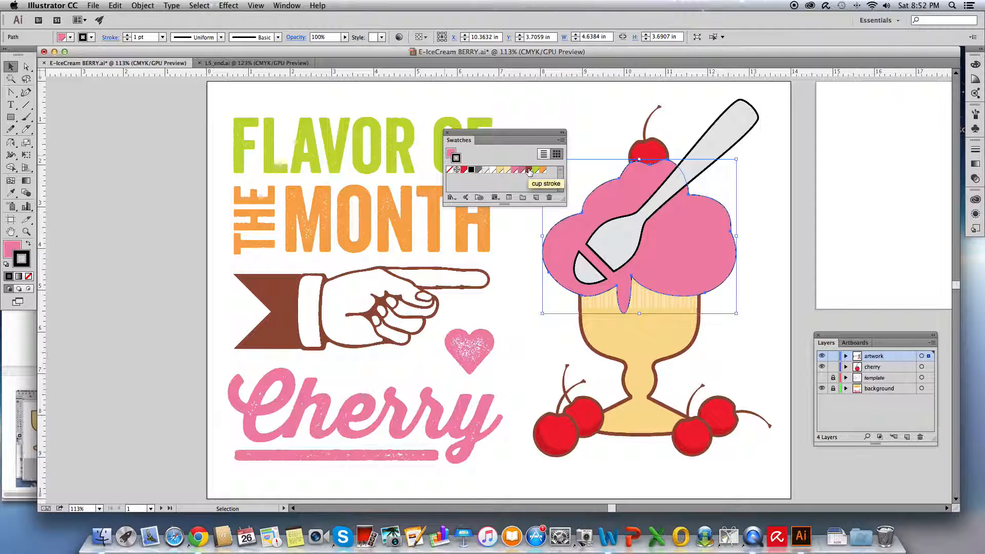
{"action": "left_click", "coordinate": [529, 171]}
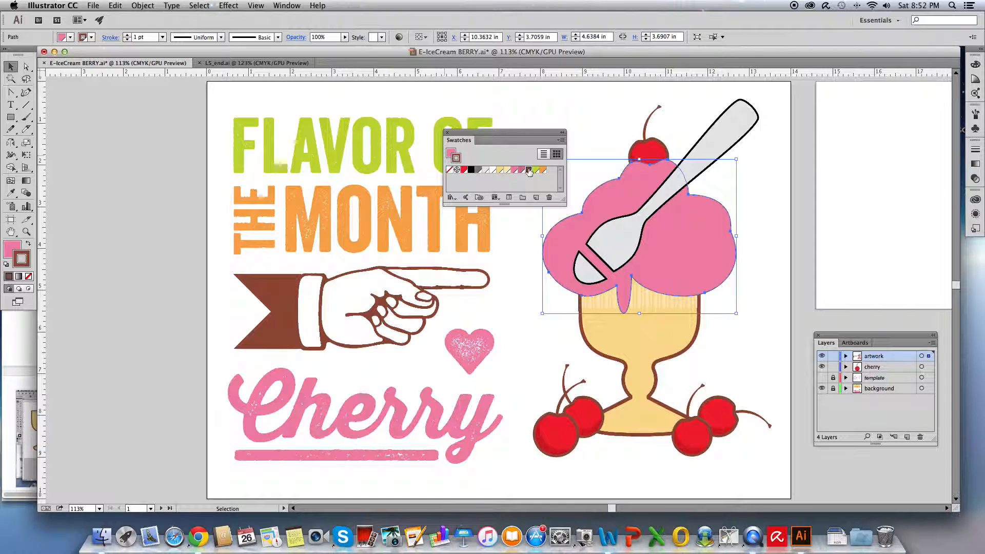
{"action": "left_click", "coordinate": [127, 35]}
{"action": "left_click", "coordinate": [127, 35]}
{"action": "left_click", "coordinate": [127, 34]}
{"action": "left_click", "coordinate": [127, 35]}
{"action": "left_click", "coordinate": [127, 35]}
{"action": "left_click", "coordinate": [127, 35]}
{"action": "left_click", "coordinate": [127, 39]}
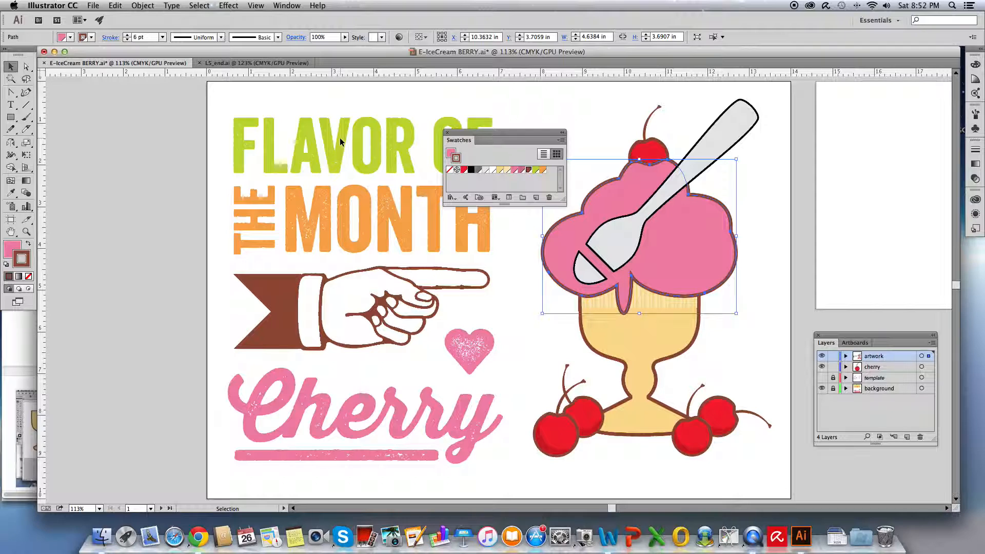
{"action": "left_click", "coordinate": [517, 251]}
Step: Uncover the artwork to compare it with the finished poster in L5_end.ai, and save E-IceCream BERRY.ai
{"action": "left_click_drag", "start_coordinate": [508, 136], "coordinate": [146, 121]}
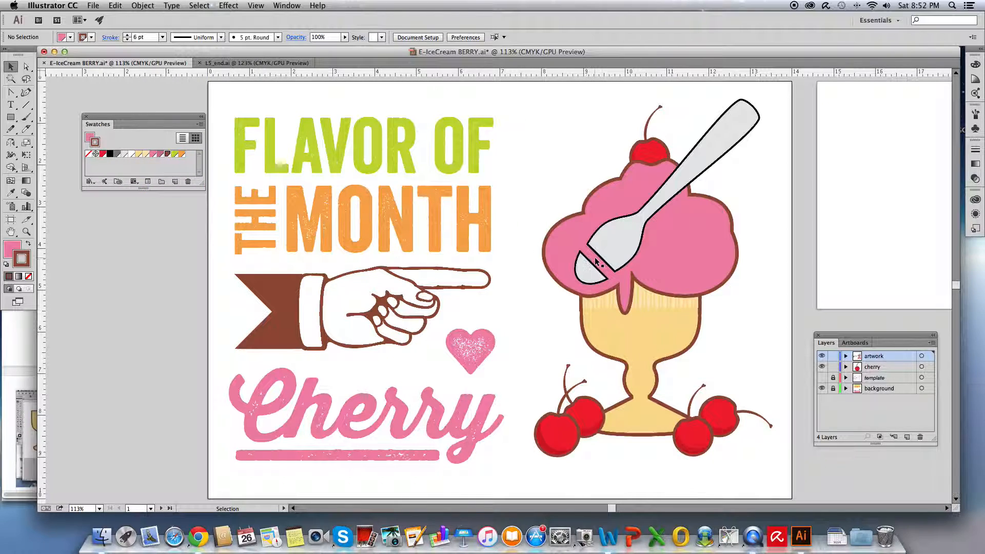
{"action": "left_click", "coordinate": [222, 63]}
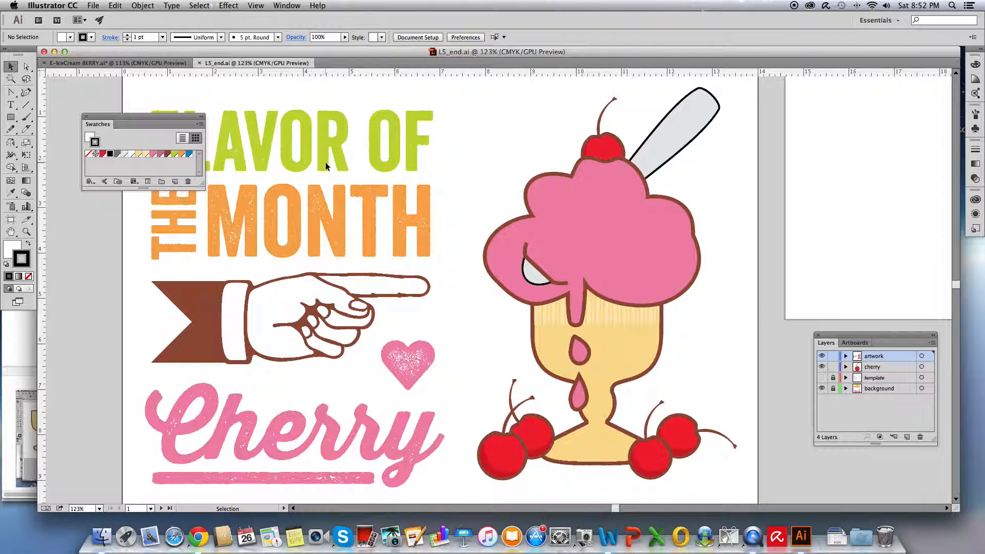
{"action": "left_click", "coordinate": [102, 65]}
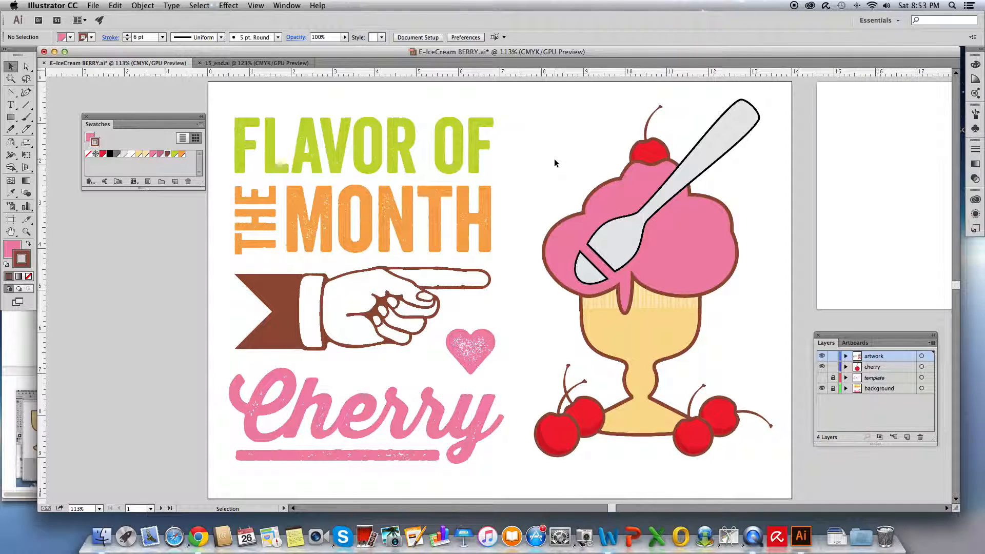
{"action": "key", "text": "super+s"}
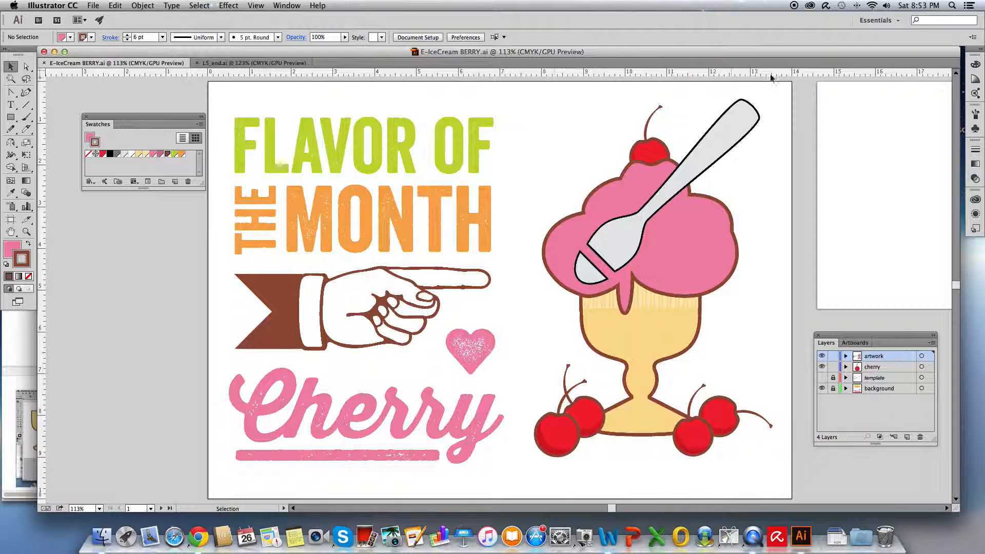